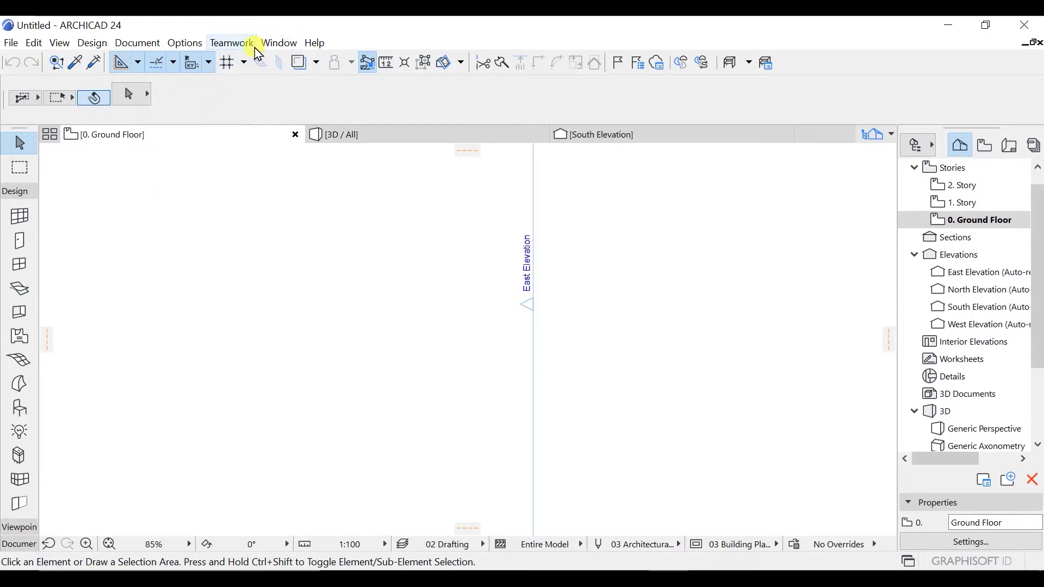
# Hide the docked Toolbox, then show it again from the Window palettes list.
pyautogui.click(270, 43)
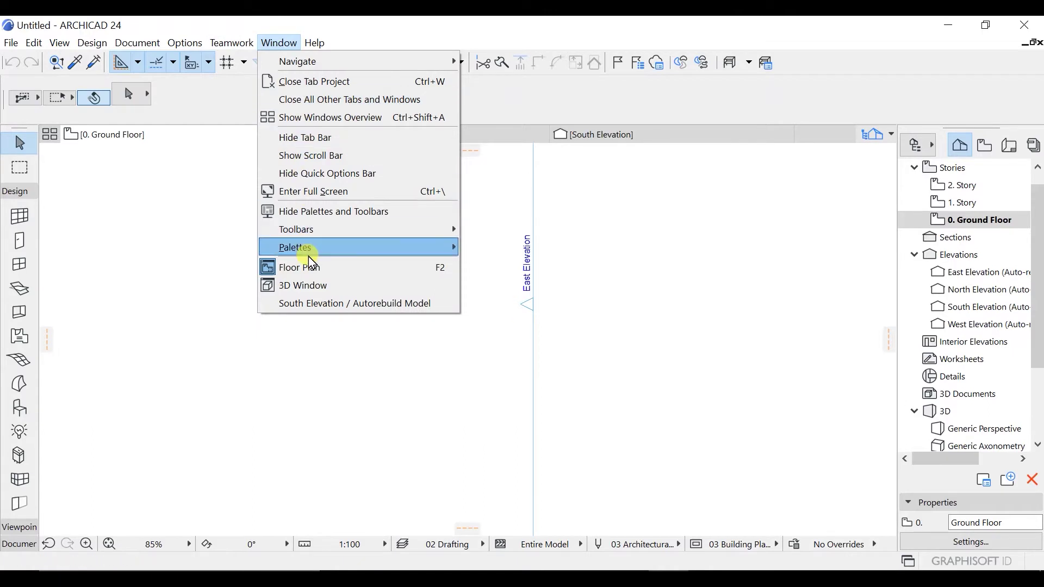
pyautogui.moveTo(313, 254)
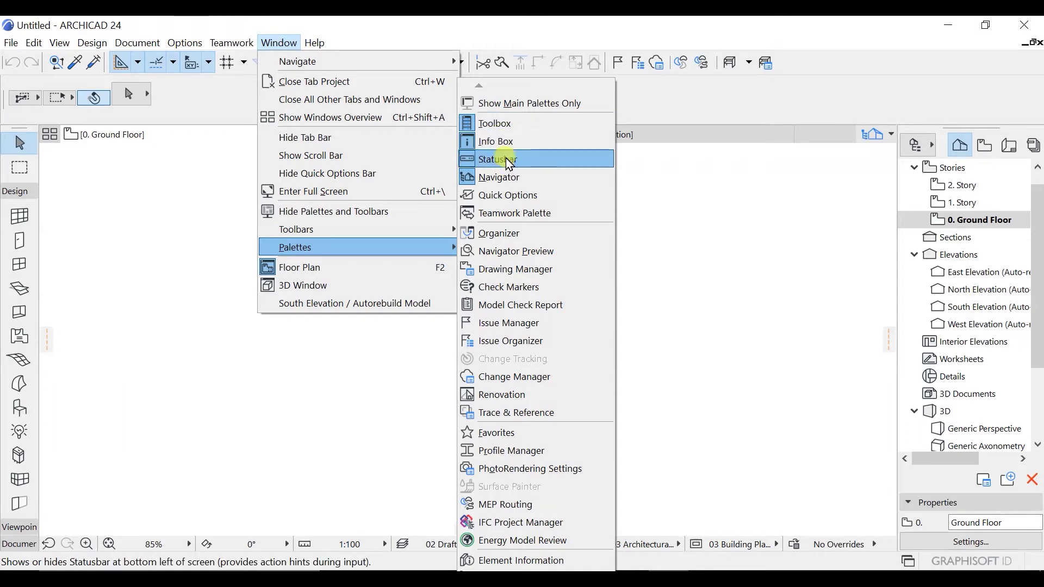
pyautogui.click(521, 129)
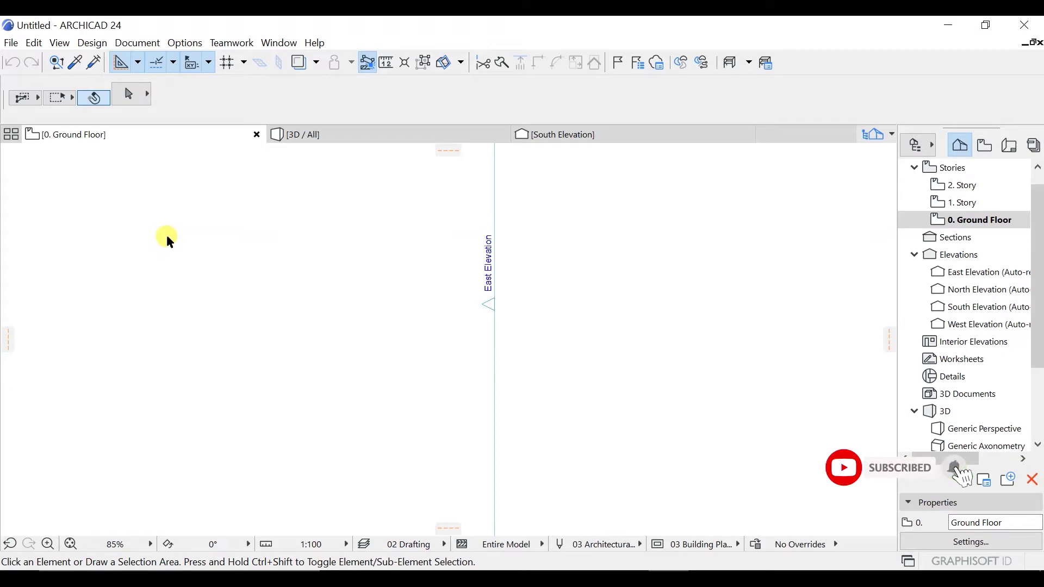
pyautogui.click(284, 41)
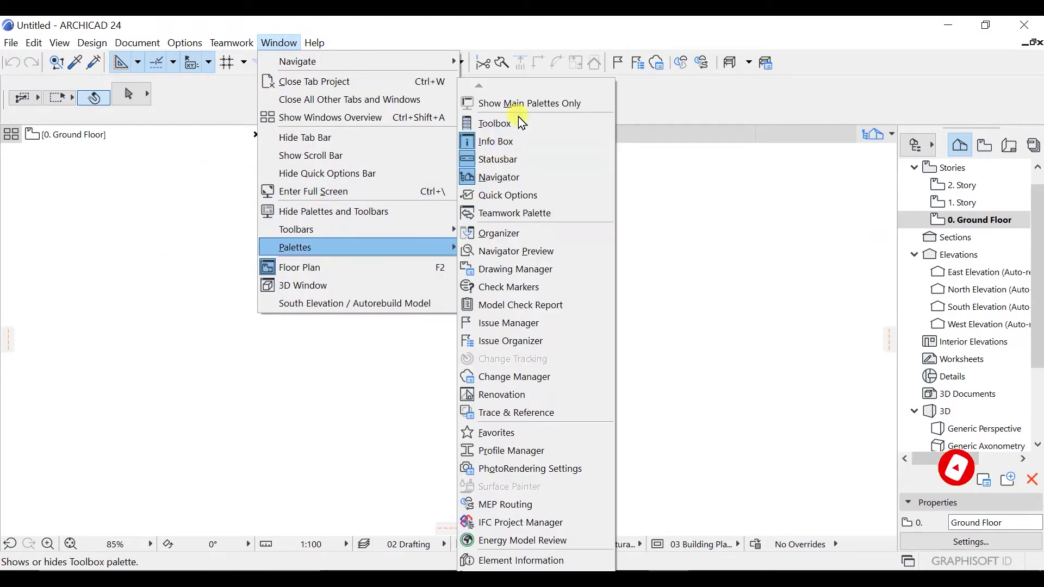
pyautogui.click(514, 126)
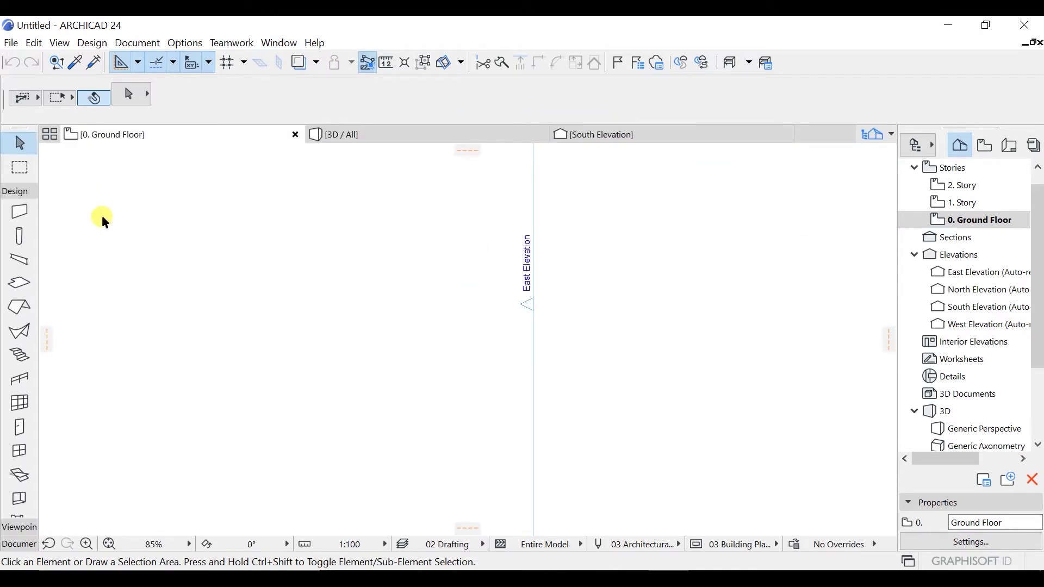
# Float the Toolbox, widen it into a grid, reposition and lengthen it, then close it.
pyautogui.moveTo(22, 127); pyautogui.dragTo(159, 158)
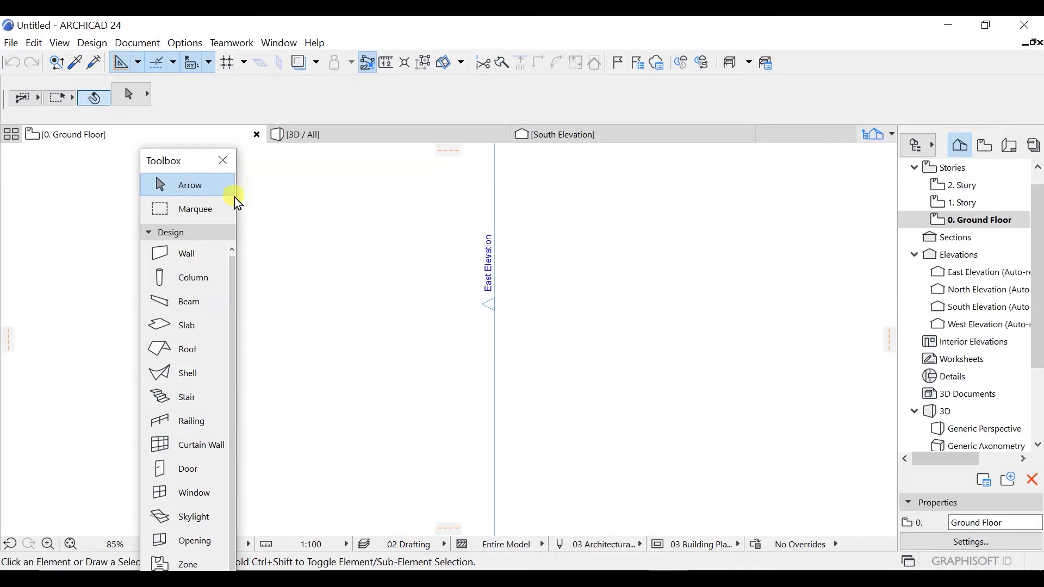
pyautogui.moveTo(239, 195); pyautogui.dragTo(785, 213)
pyautogui.moveTo(592, 172); pyautogui.dragTo(466, 62)
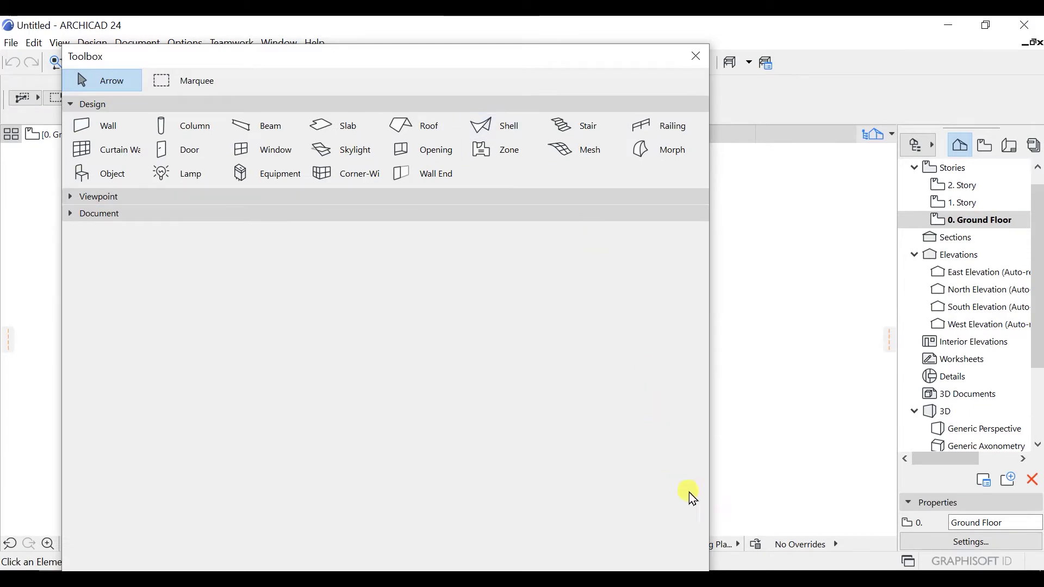
pyautogui.moveTo(634, 44); pyautogui.dragTo(578, 115)
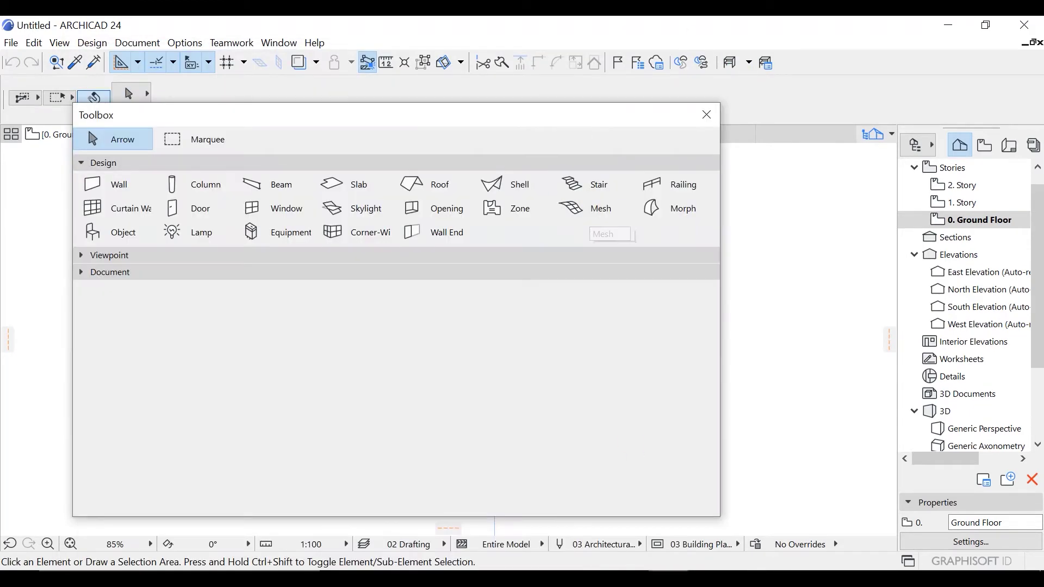
pyautogui.moveTo(729, 526)
pyautogui.mouseDown()
pyautogui.moveTo(713, 517)
pyautogui.moveTo(666, 387)
pyautogui.moveTo(692, 270)
pyautogui.moveTo(724, 209)
pyautogui.moveTo(735, 231)
pyautogui.mouseUp()
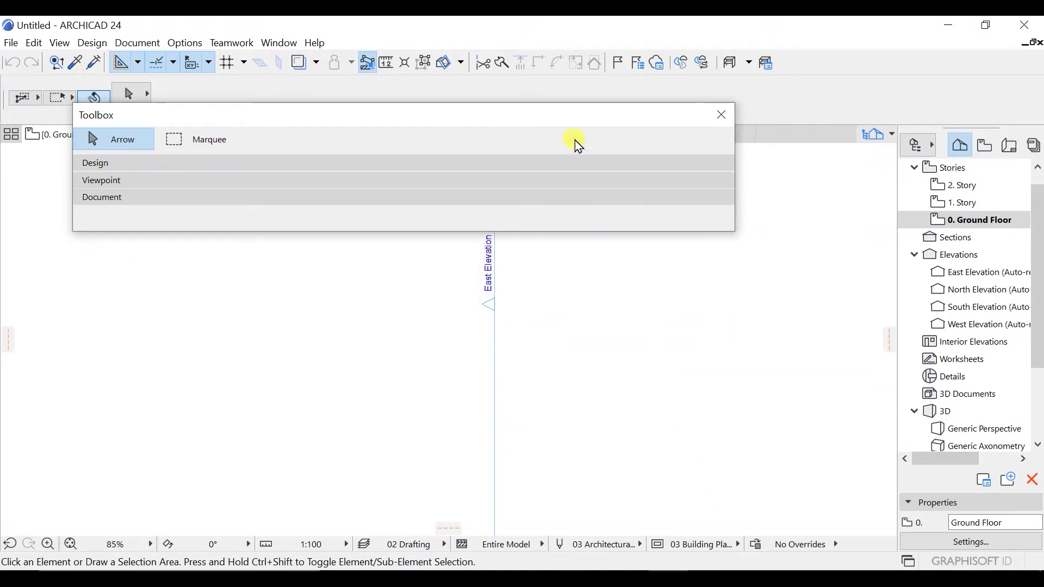
pyautogui.moveTo(210, 112); pyautogui.dragTo(169, 92)
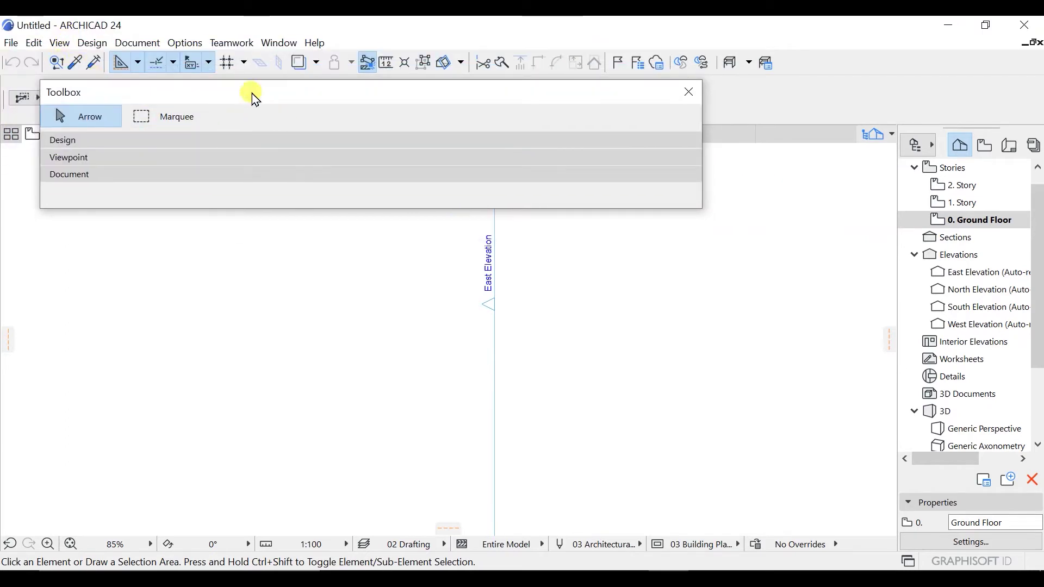
pyautogui.moveTo(149, 207); pyautogui.dragTo(131, 357)
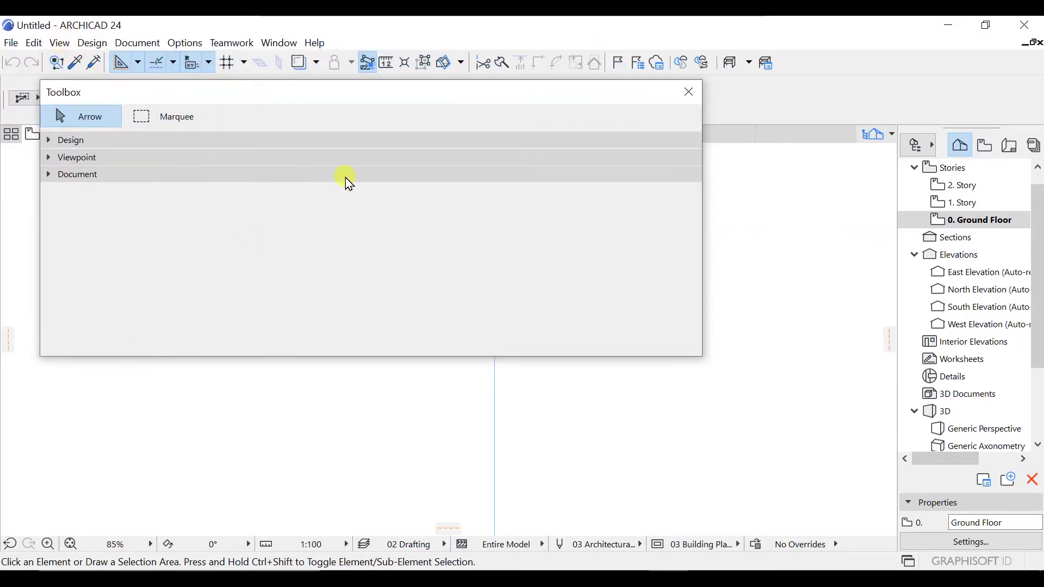
pyautogui.click(690, 94)
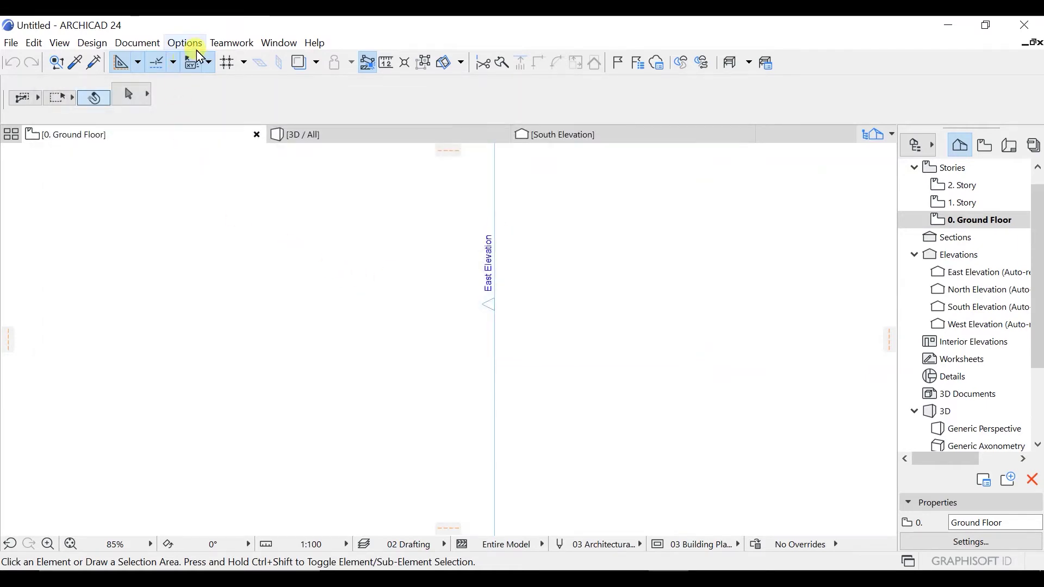
# Show the floating Toolbox again via Window > Palettes, then close it once more.
pyautogui.click(277, 45)
pyautogui.moveTo(360, 245)
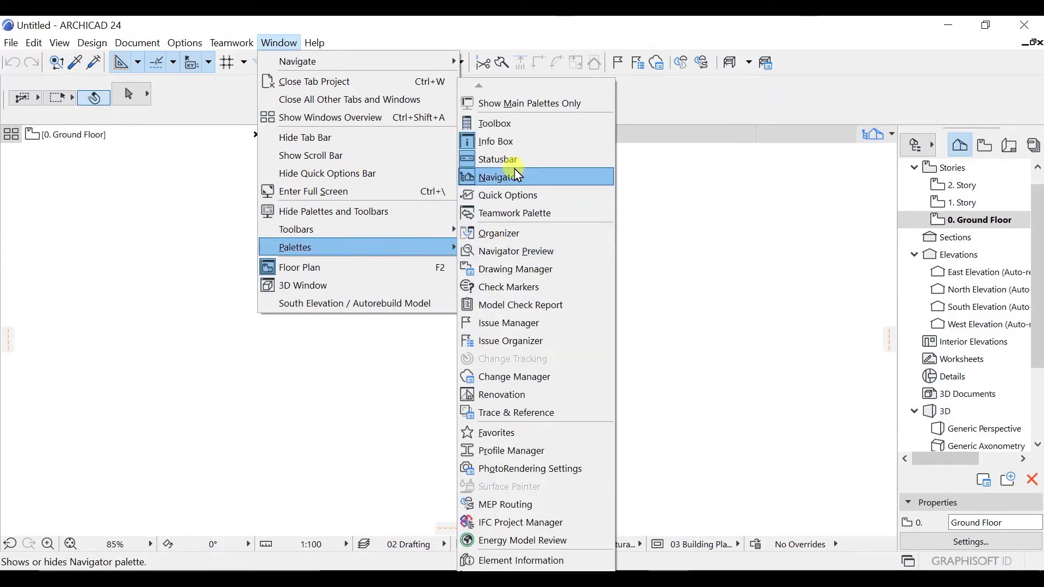
pyautogui.click(491, 126)
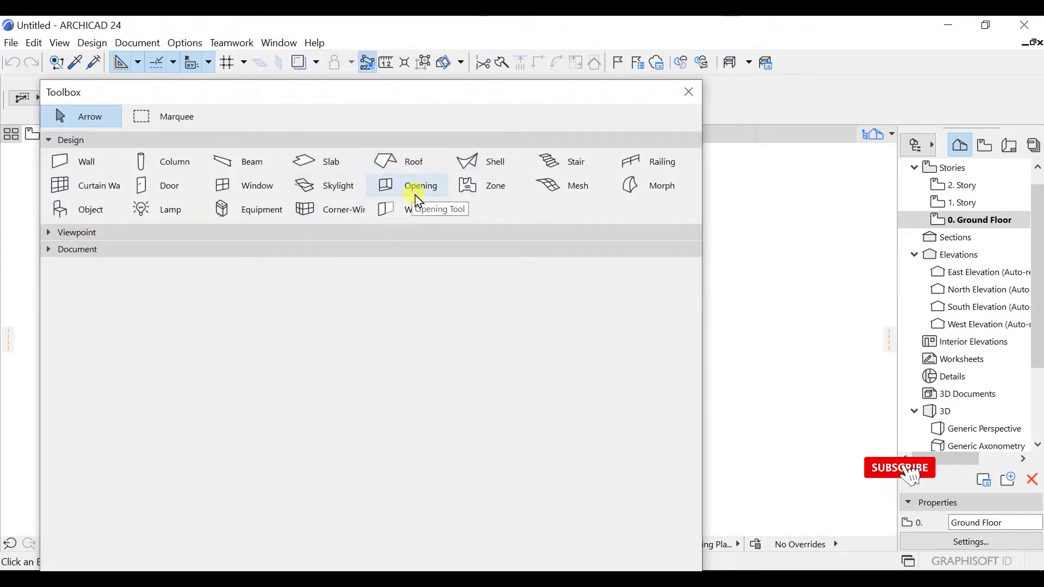
pyautogui.click(696, 108)
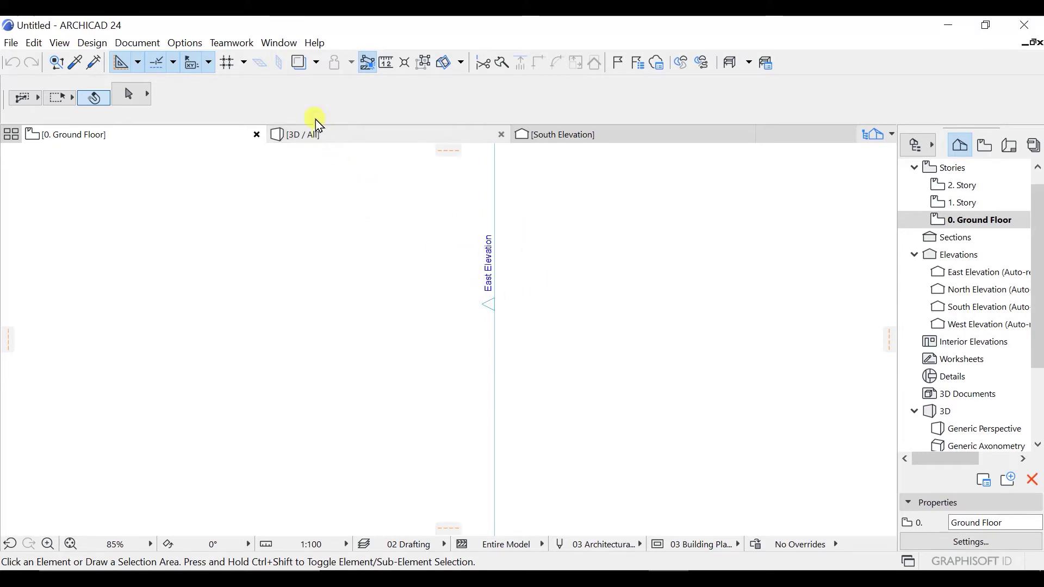
pyautogui.click(280, 43)
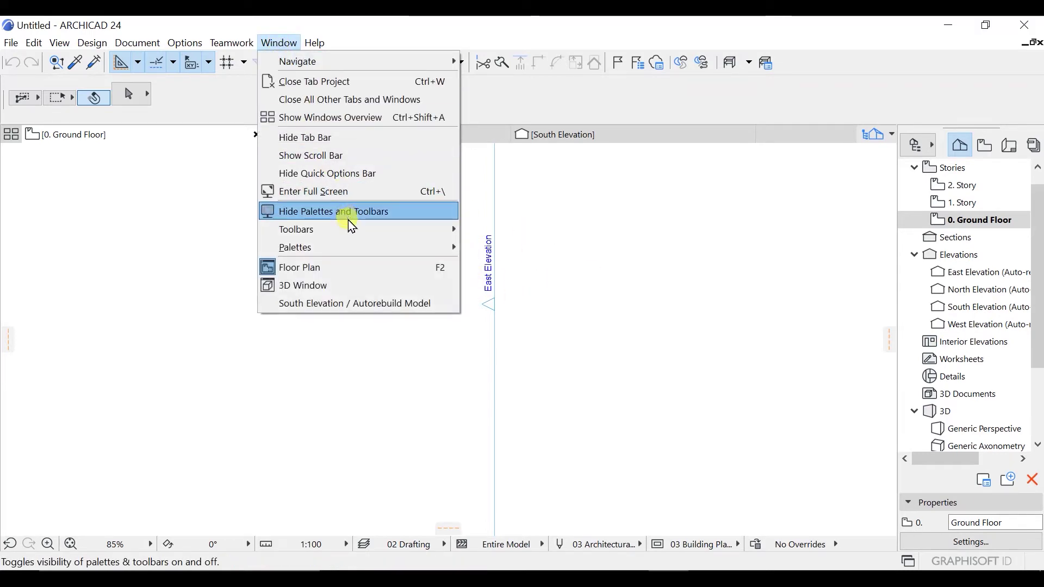
# Hide the Info Box, then float and close both the Navigator and the main toolbar.
pyautogui.moveTo(354, 257)
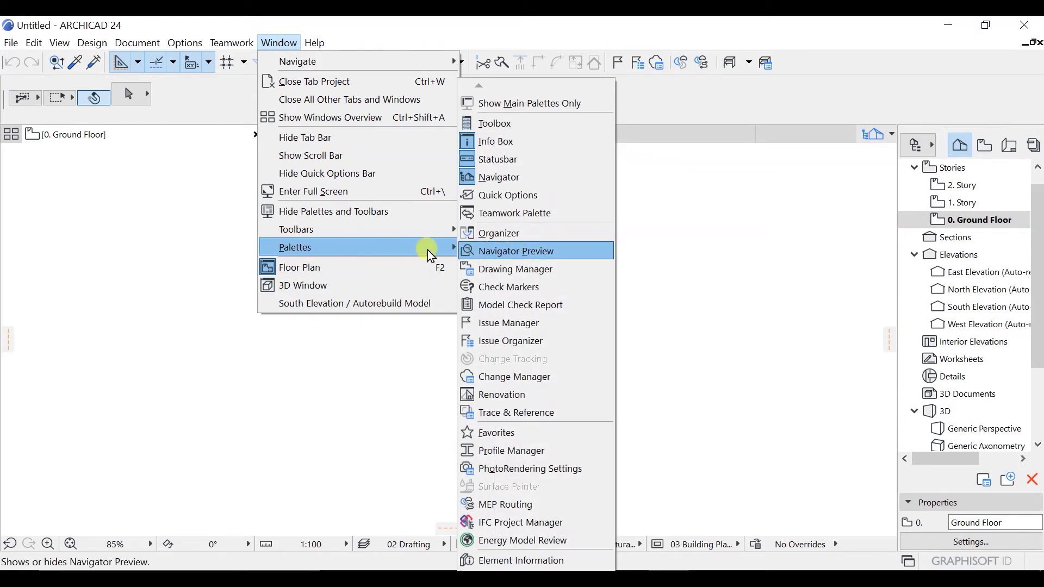
pyautogui.click(489, 145)
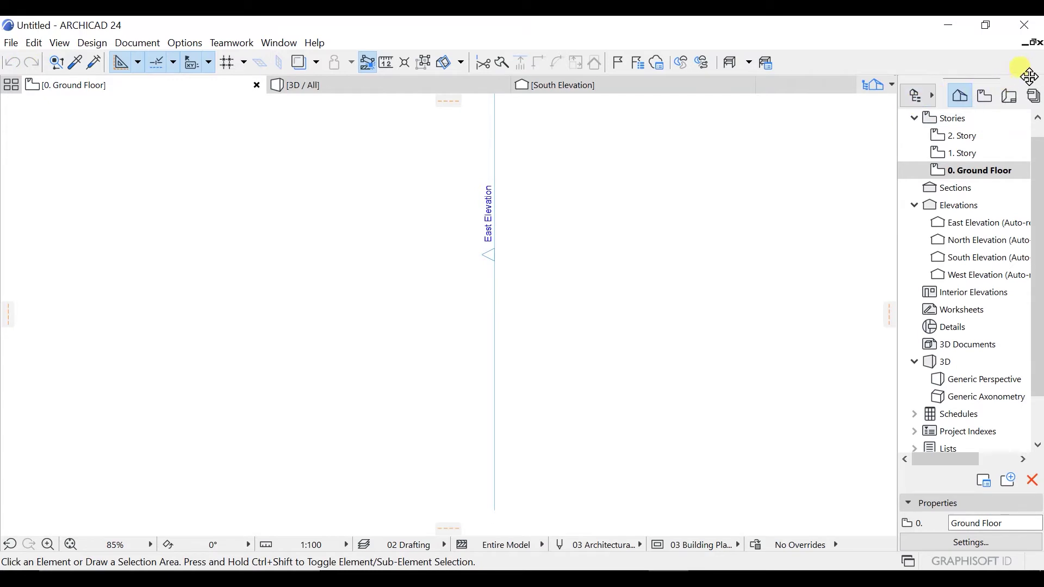
pyautogui.moveTo(1026, 79); pyautogui.dragTo(741, 177)
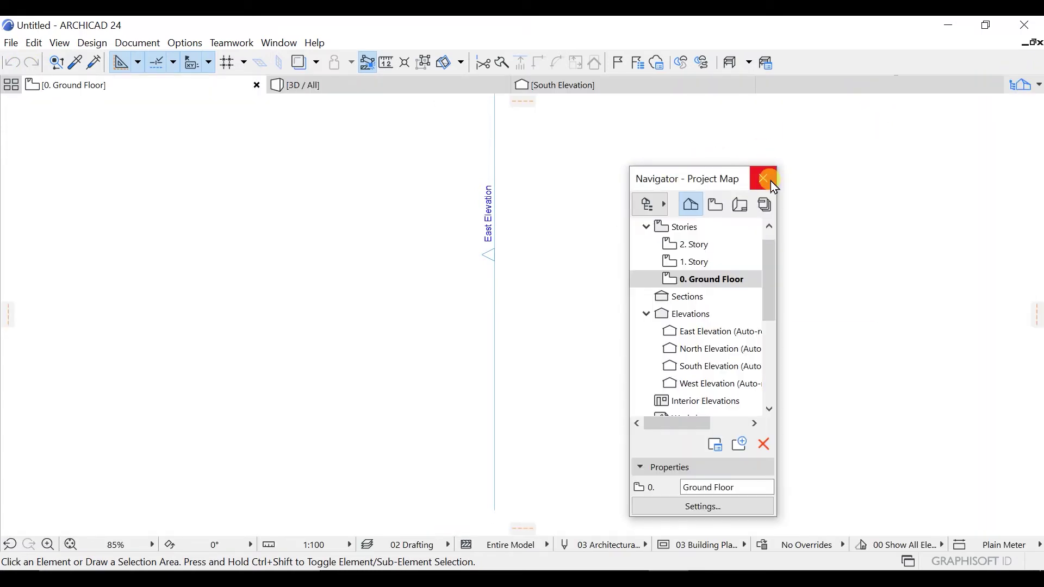
pyautogui.click(771, 181)
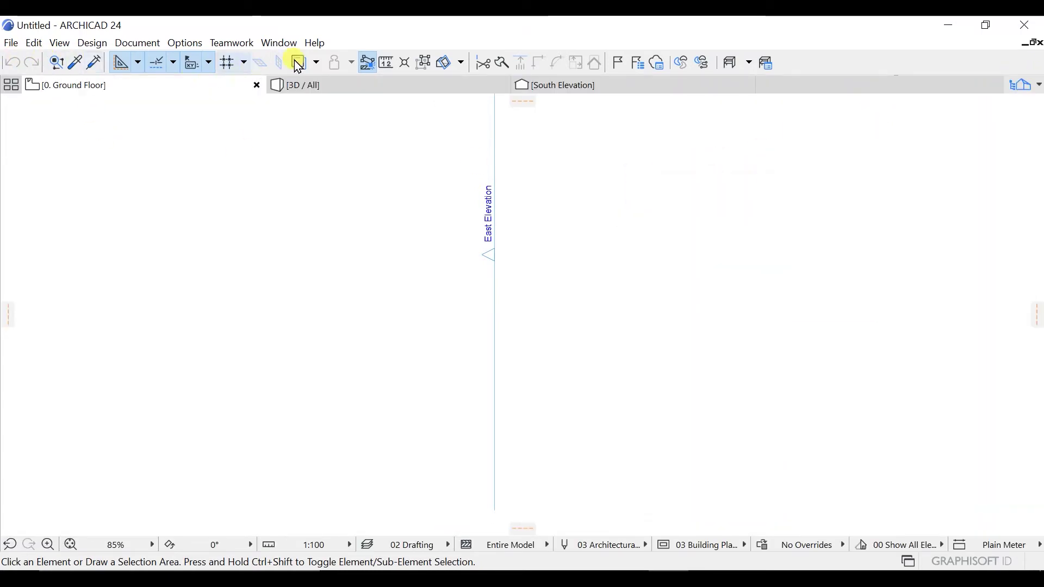
pyautogui.moveTo(5, 62); pyautogui.dragTo(192, 210)
pyautogui.click(222, 198)
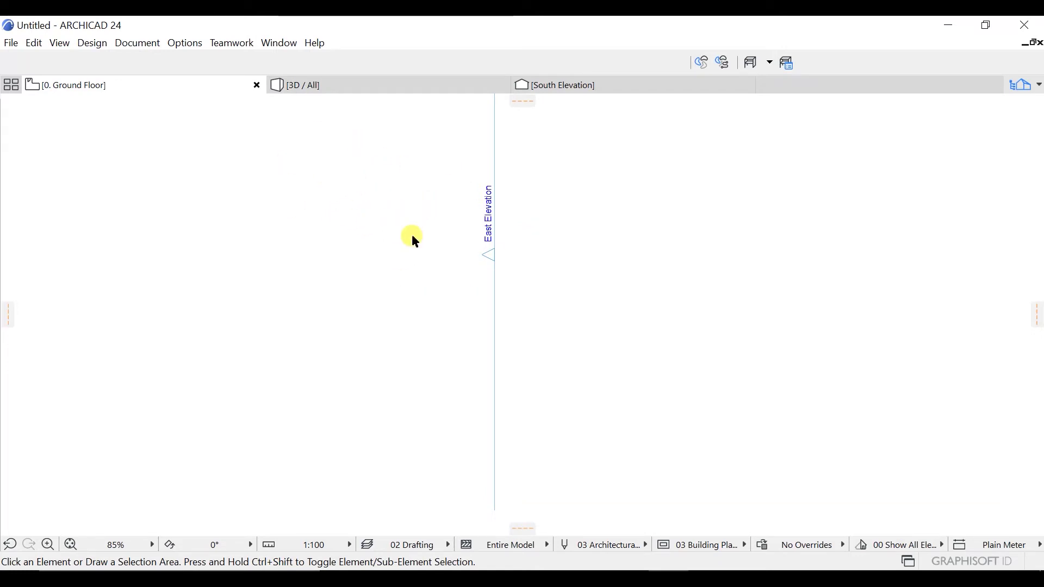
pyautogui.click(376, 87)
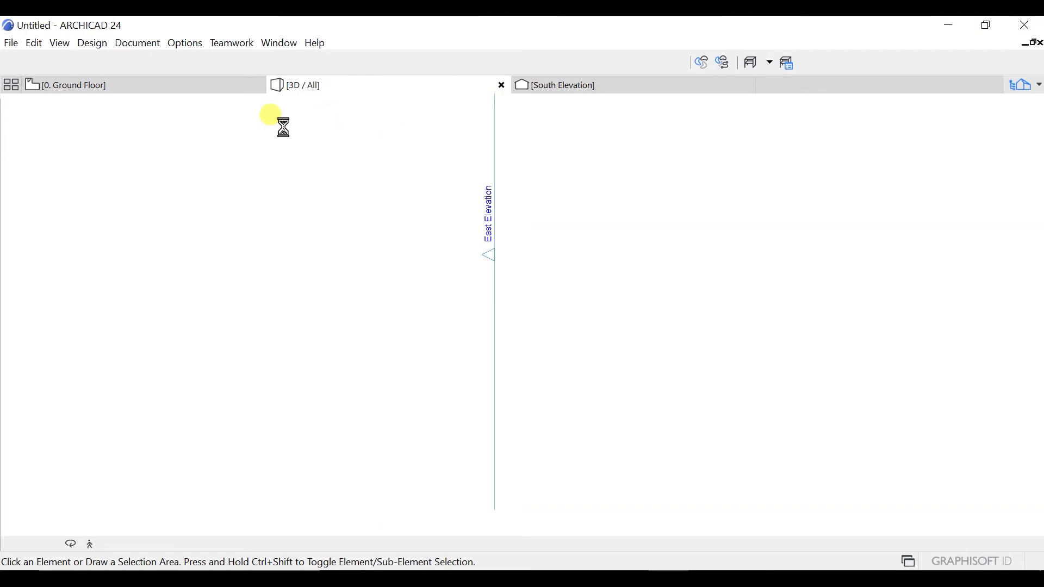
pyautogui.click(163, 86)
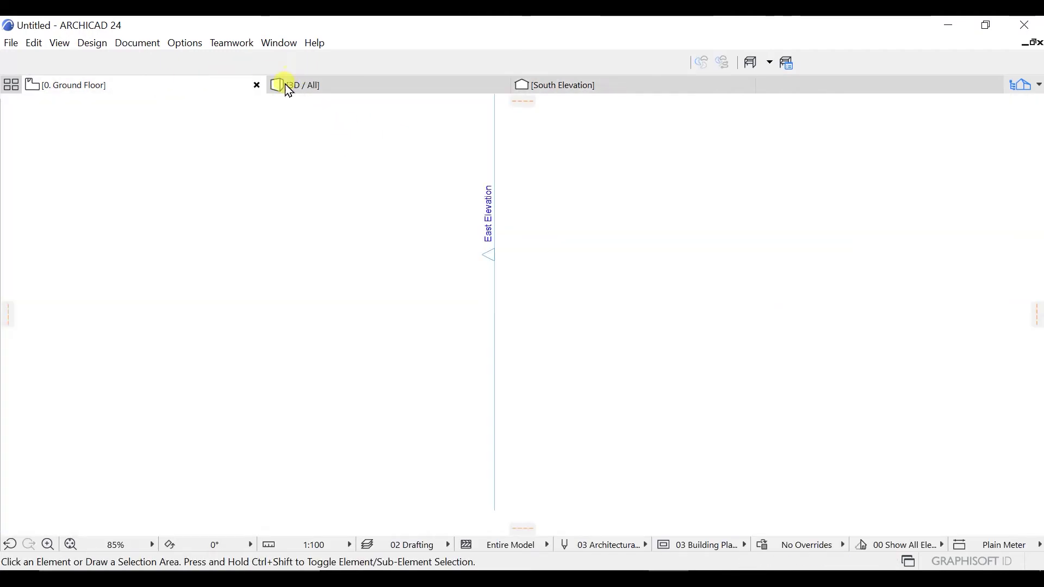
pyautogui.click(278, 45)
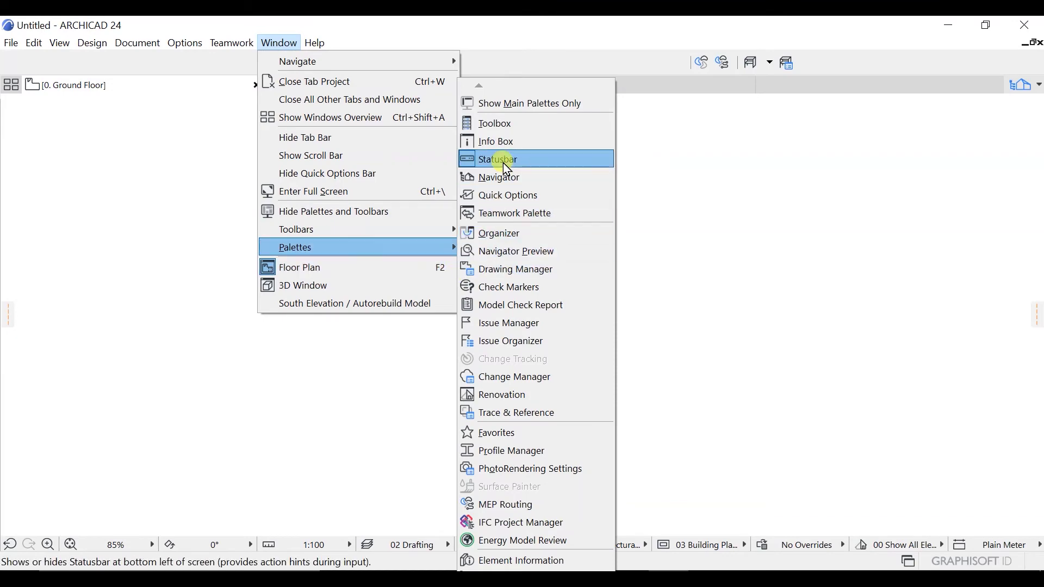
pyautogui.click(505, 275)
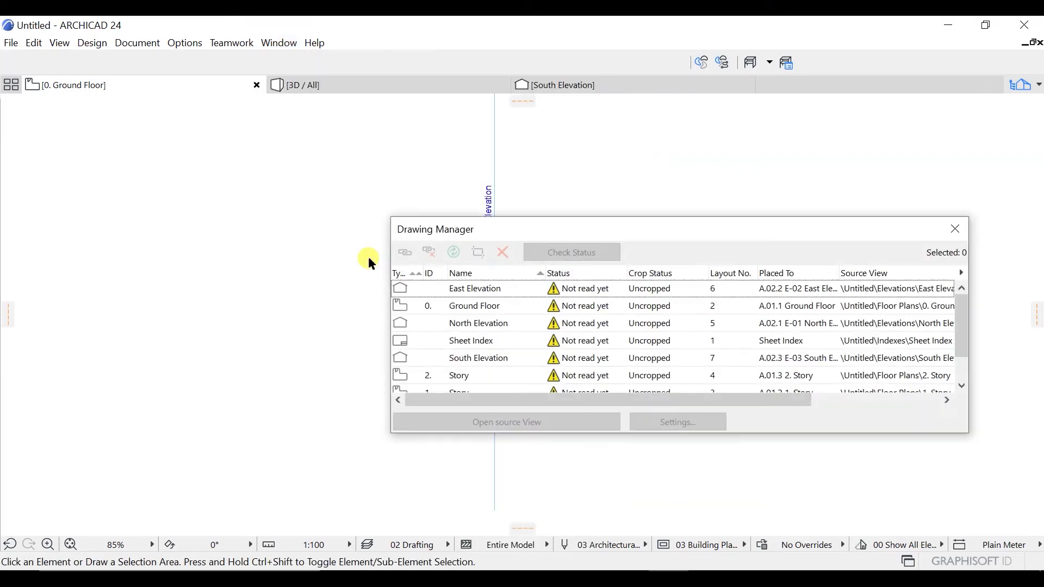
pyautogui.moveTo(611, 224)
pyautogui.mouseDown()
pyautogui.moveTo(552, 231)
pyautogui.moveTo(221, 142)
pyautogui.moveTo(174, 70)
pyautogui.moveTo(182, 30)
pyautogui.mouseUp()
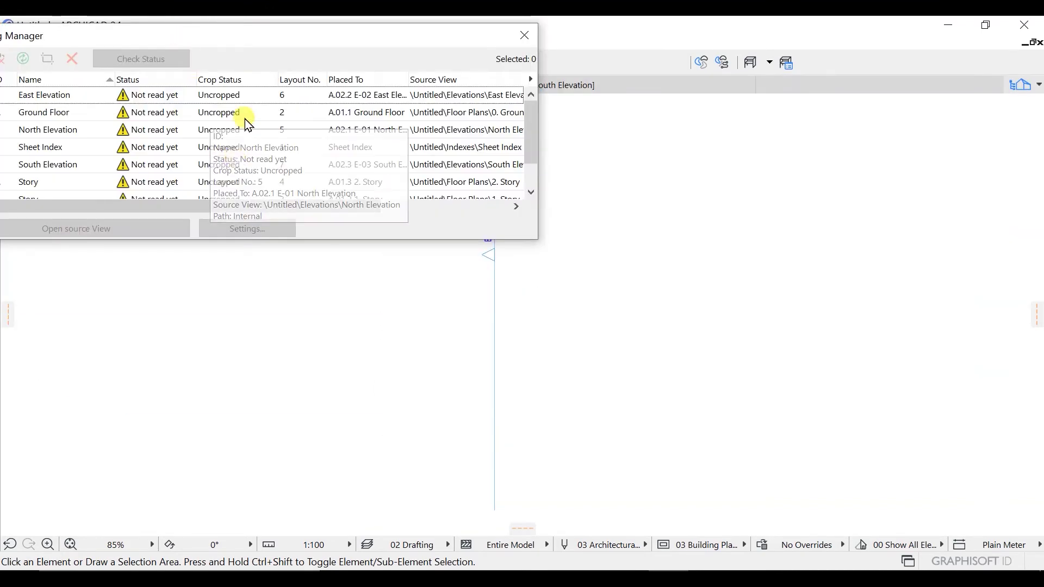
pyautogui.scroll(-2, 198, 112)
pyautogui.scroll(2, 197, 113)
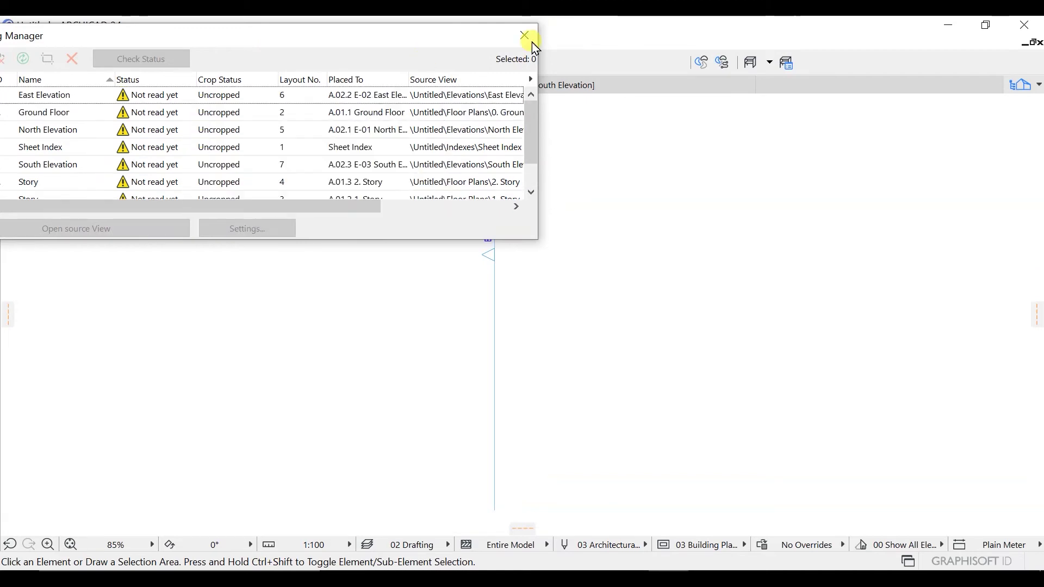
pyautogui.click(524, 36)
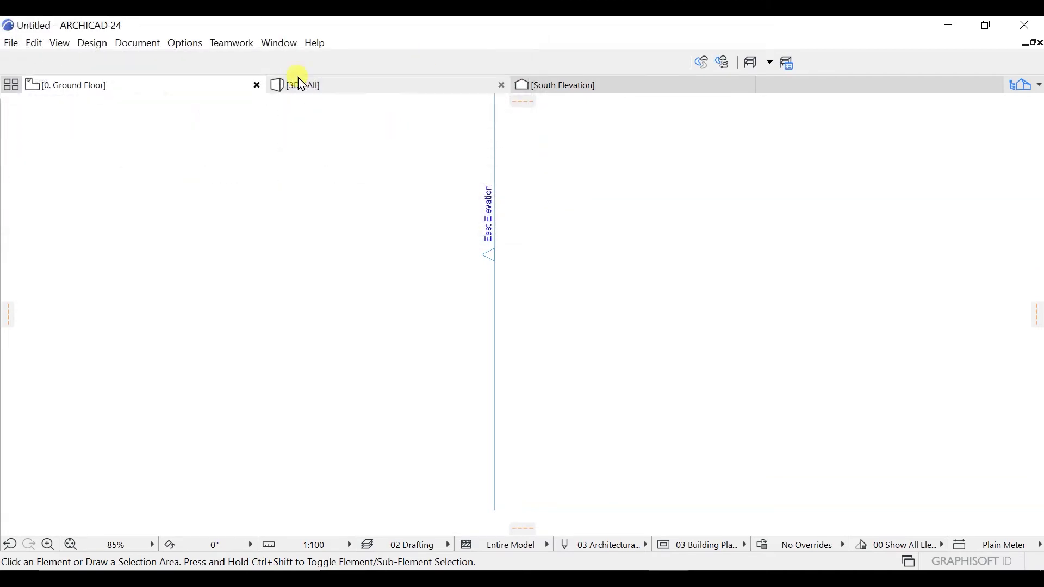
# Open PhotoRendering Settings, check its Size and Settings tabs, then close the palette.
pyautogui.click(288, 43)
pyautogui.moveTo(363, 256)
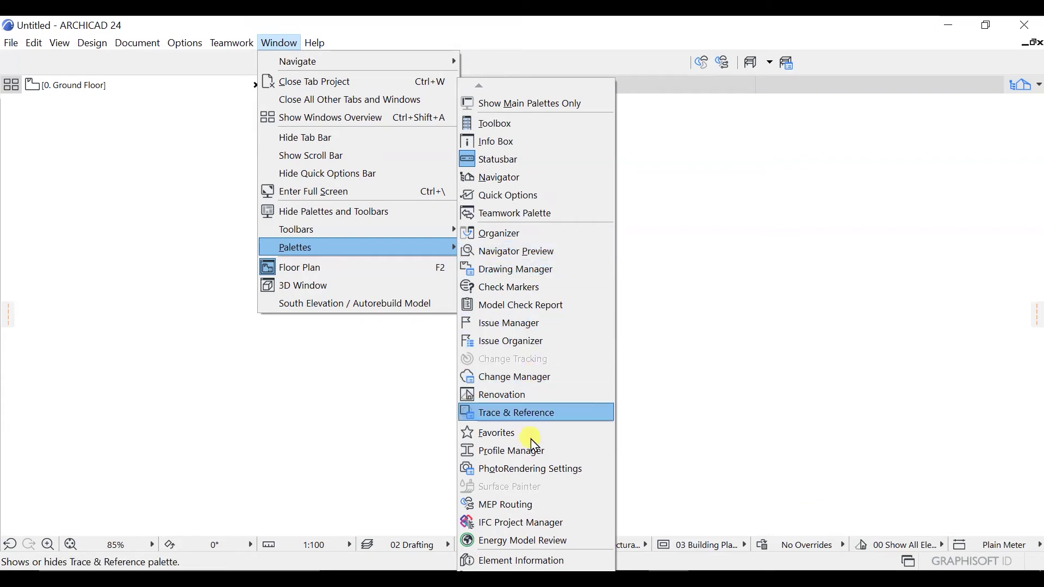
pyautogui.click(540, 472)
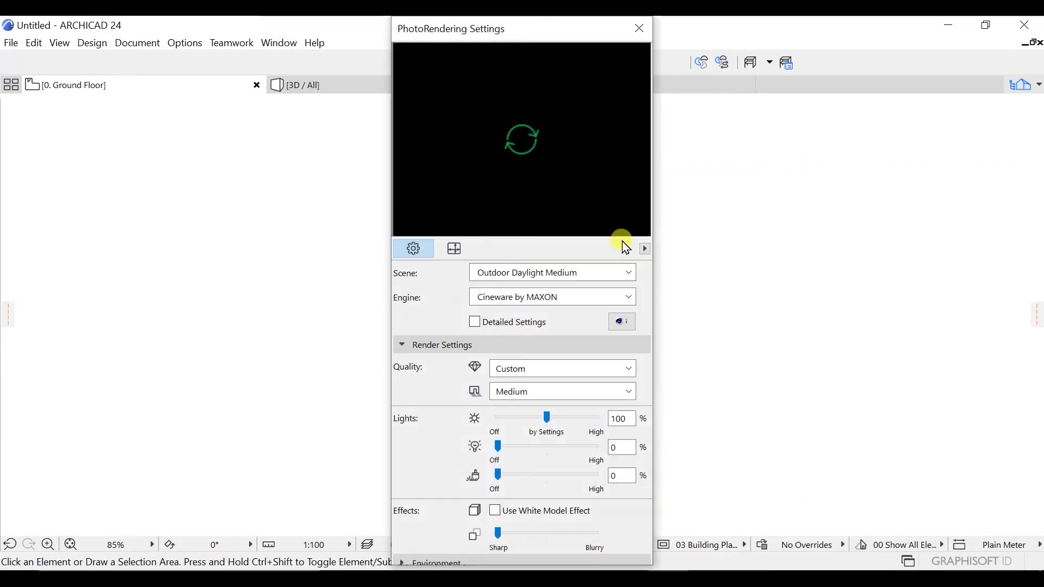
pyautogui.click(459, 249)
pyautogui.click(415, 249)
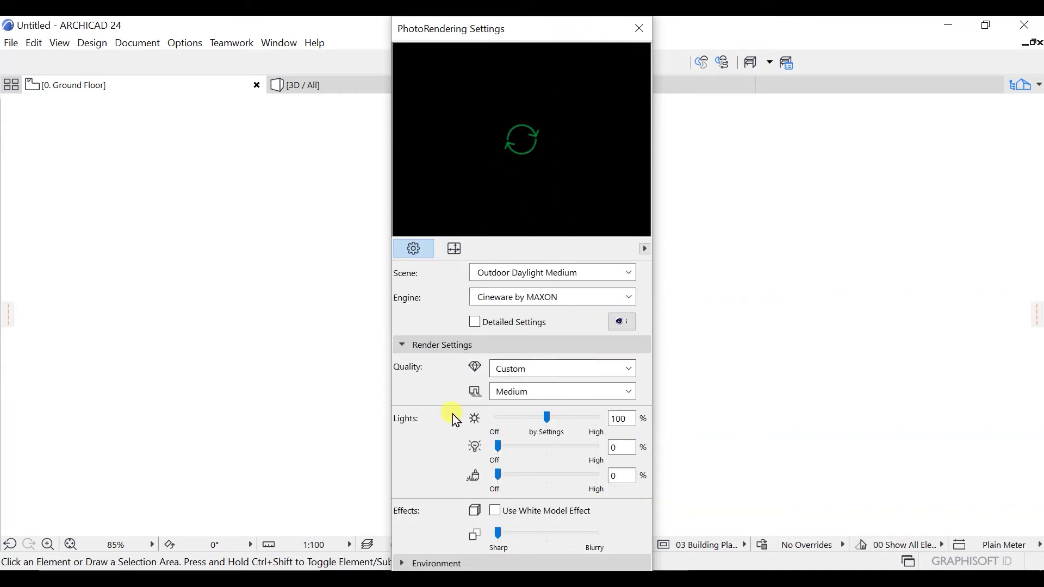
pyautogui.click(639, 28)
pyautogui.click(280, 43)
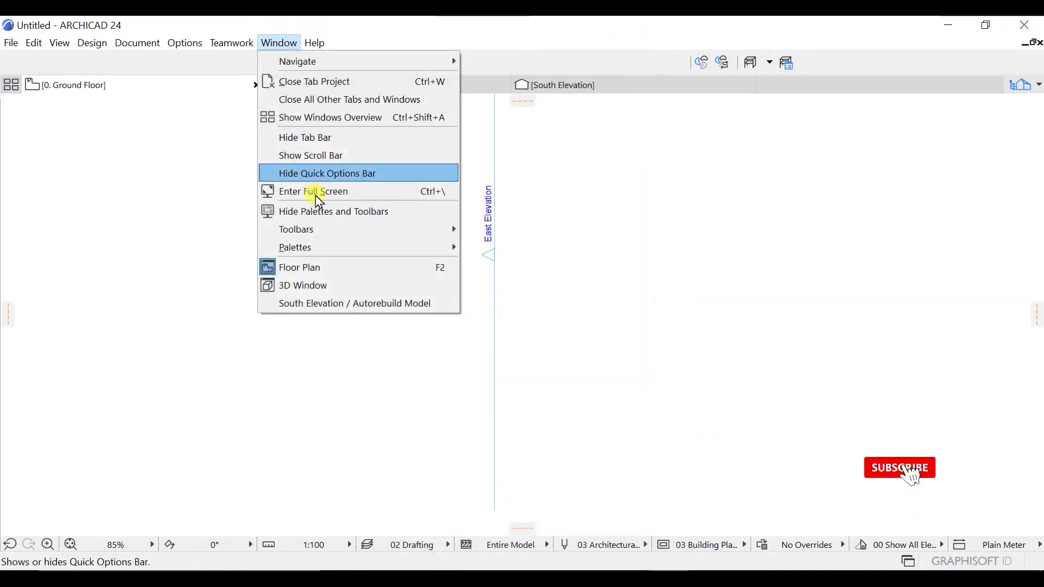
# Show Quick Options, dock it widened on the left, and view the 00 Show All Elements choices.
pyautogui.moveTo(328, 248)
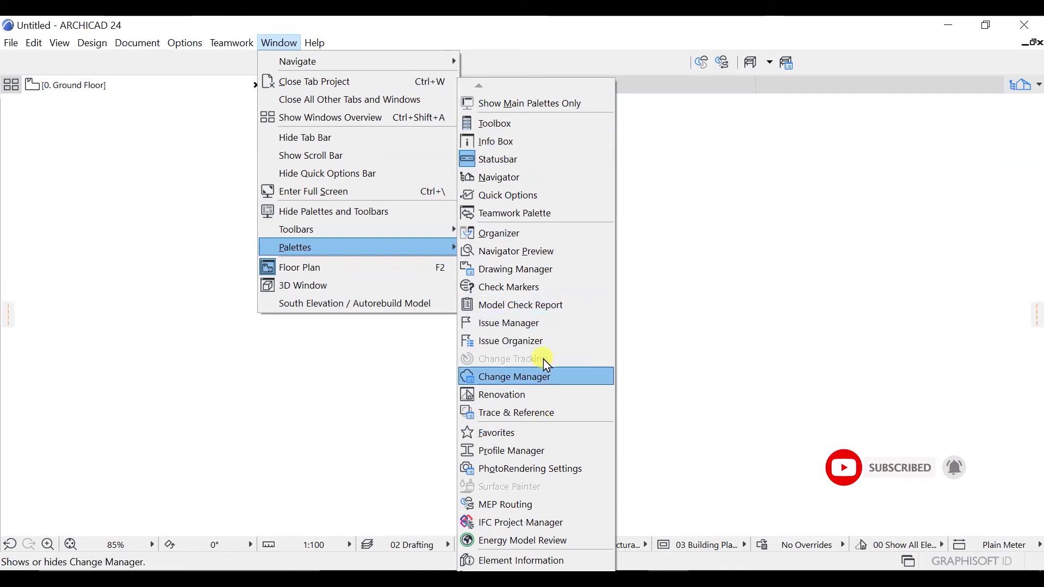
pyautogui.click(549, 201)
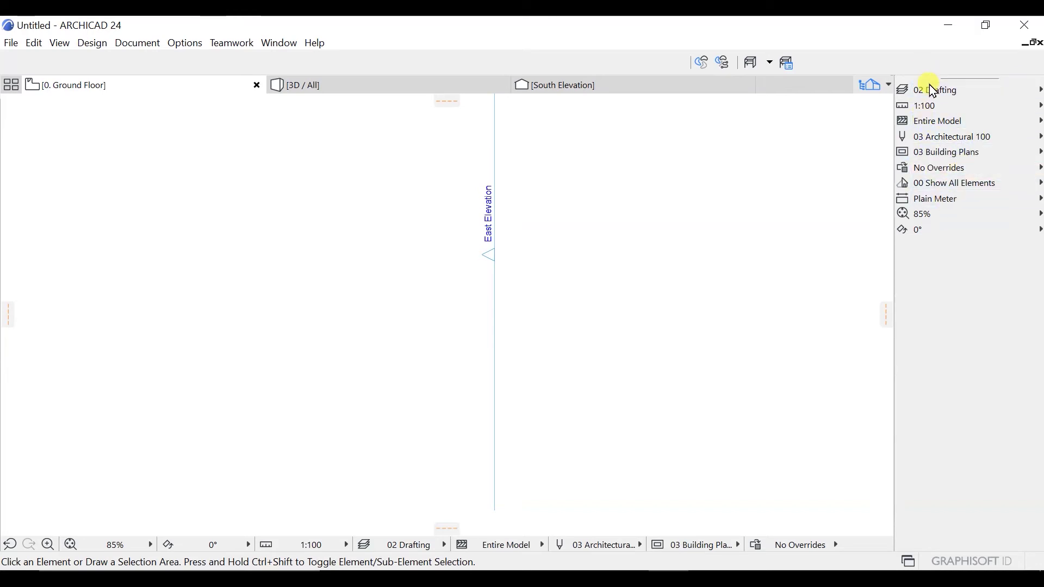
pyautogui.moveTo(925, 77); pyautogui.dragTo(413, 188)
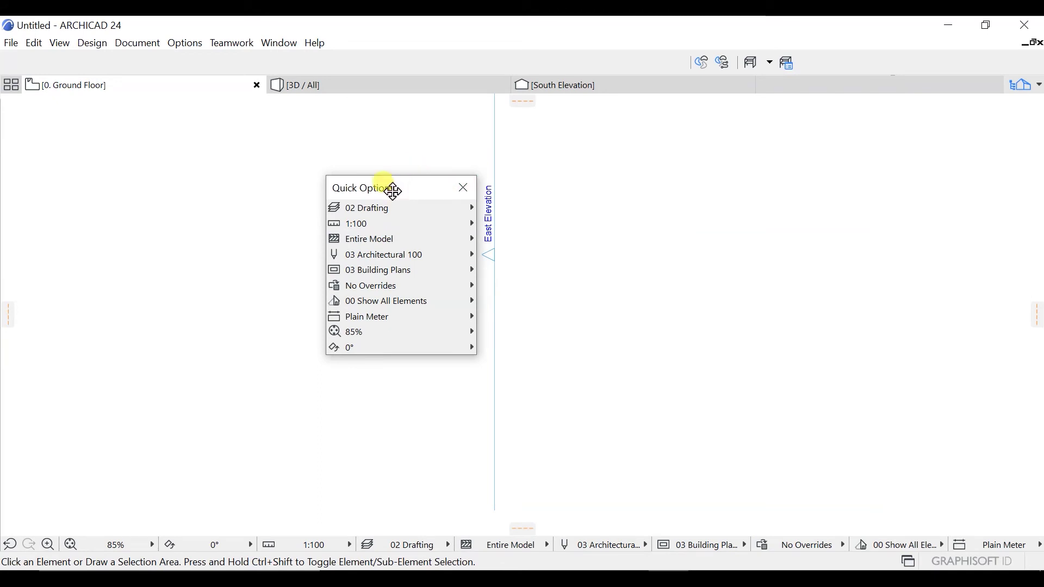
pyautogui.moveTo(394, 191); pyautogui.dragTo(42, 107)
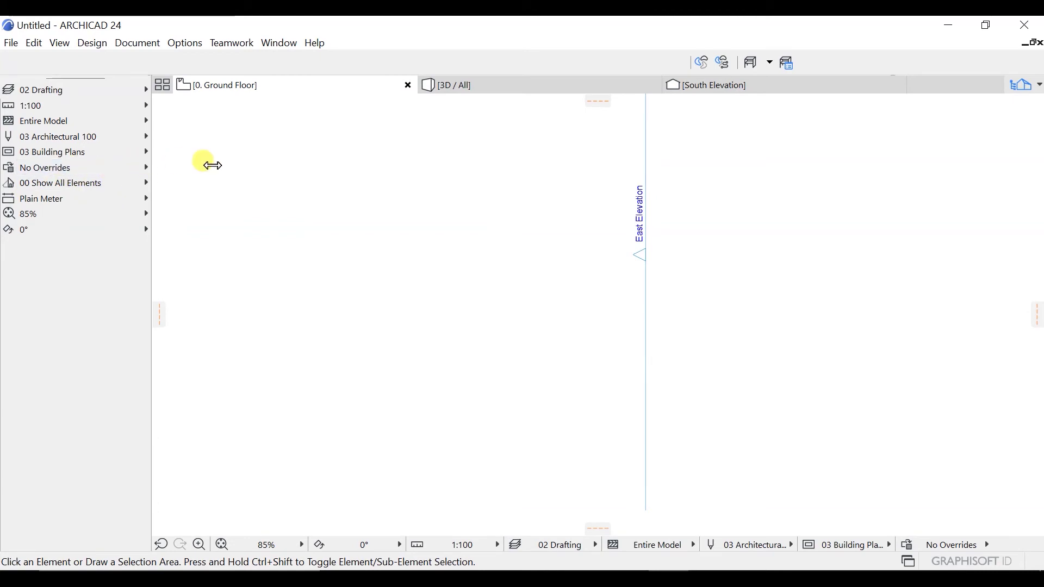
pyautogui.moveTo(212, 165); pyautogui.dragTo(233, 177)
pyautogui.click(255, 185)
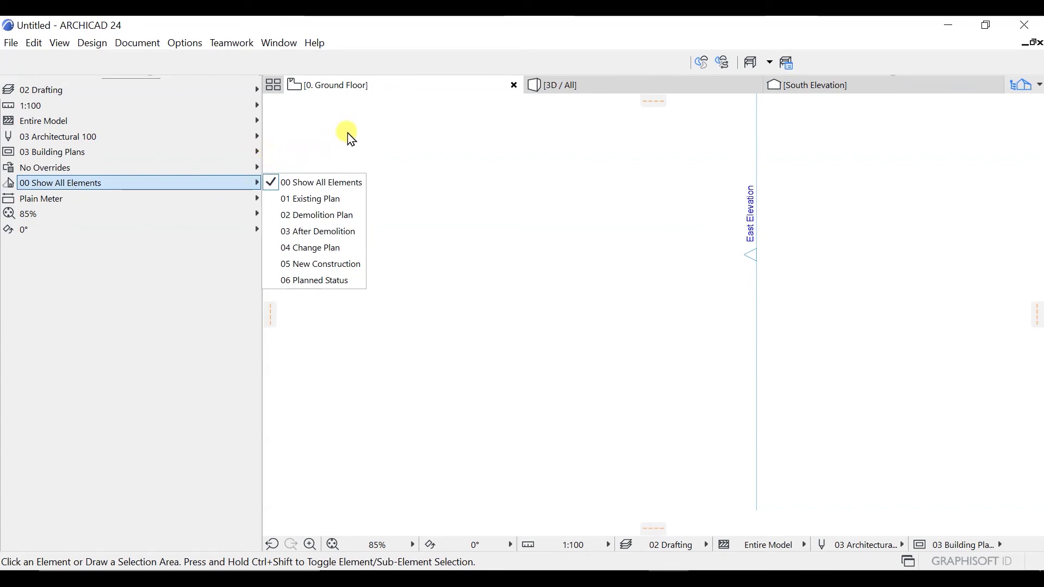
pyautogui.click(273, 44)
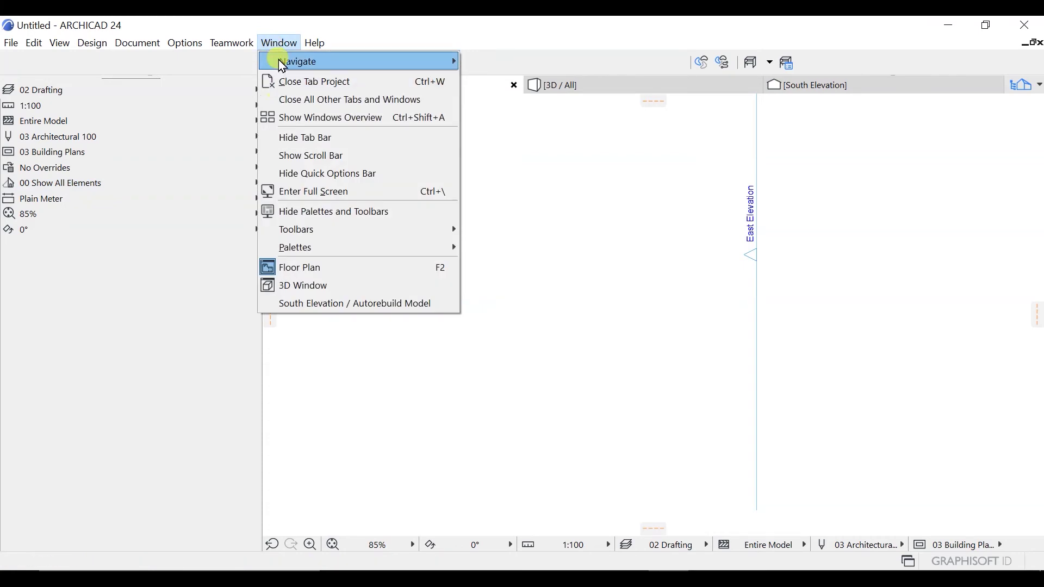
# Turn the Info Box back on, then bring up the Options > Work Environment submenu.
pyautogui.moveTo(322, 246)
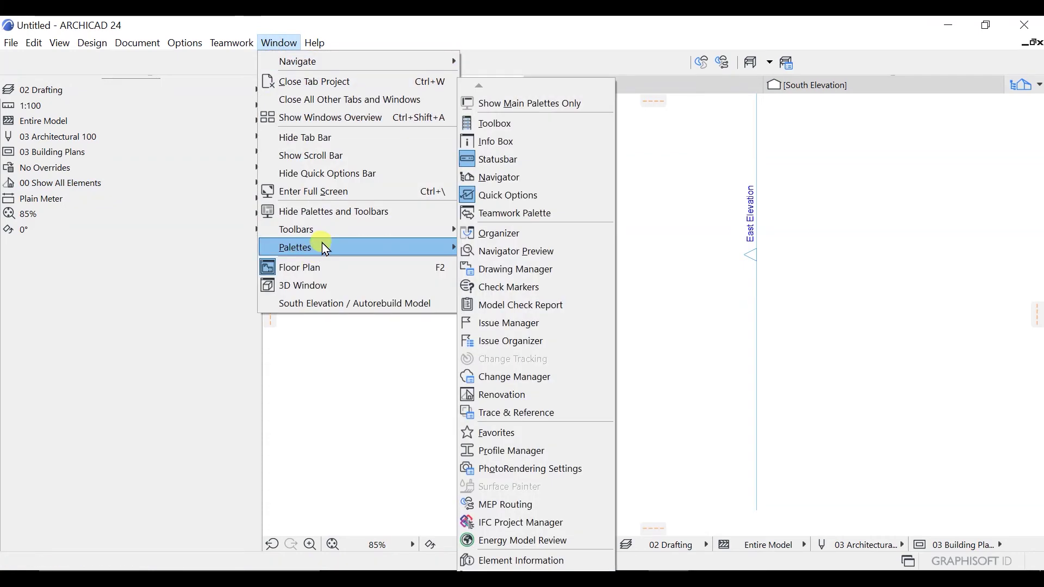
pyautogui.click(513, 143)
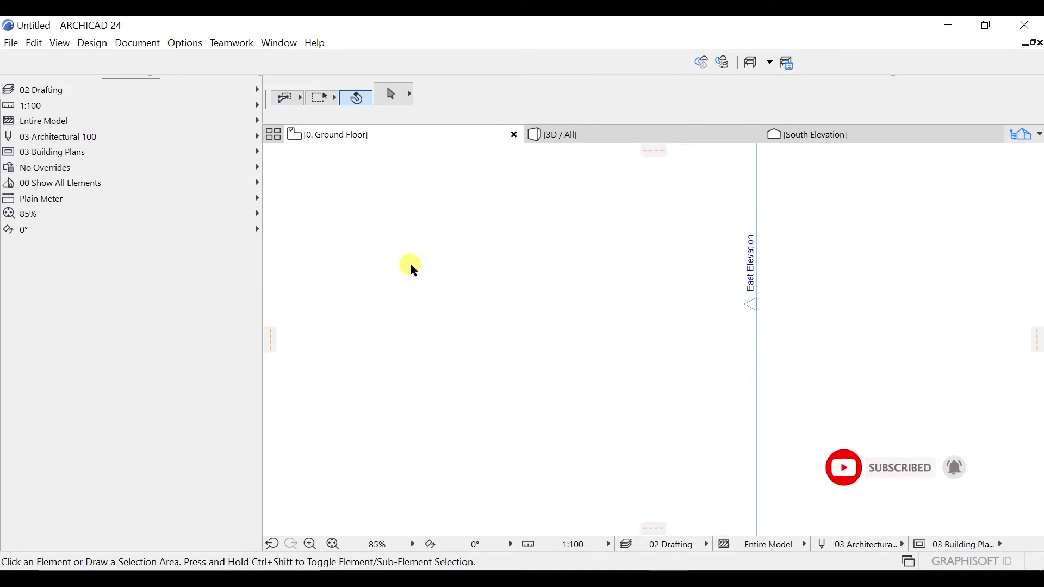
pyautogui.click(186, 43)
pyautogui.moveTo(242, 195)
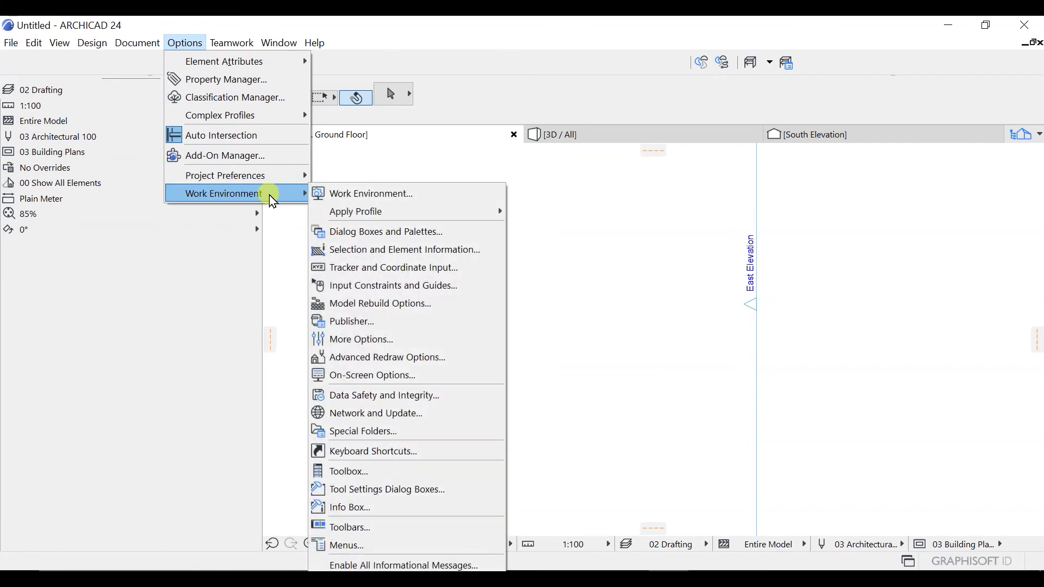
# Apply the Architectural Basic Profile 24 work environment profile.
pyautogui.moveTo(369, 214)
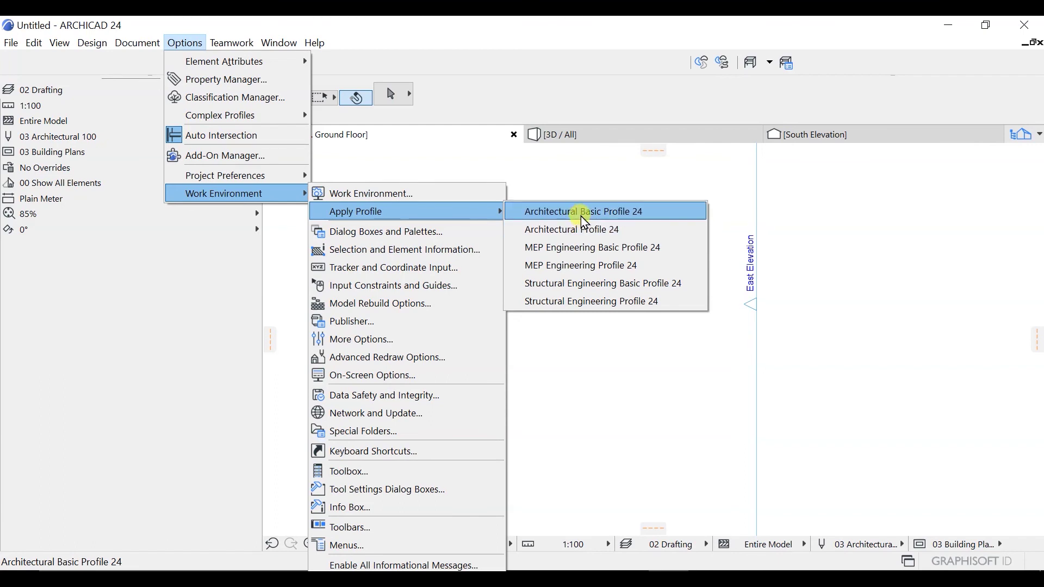
pyautogui.click(585, 217)
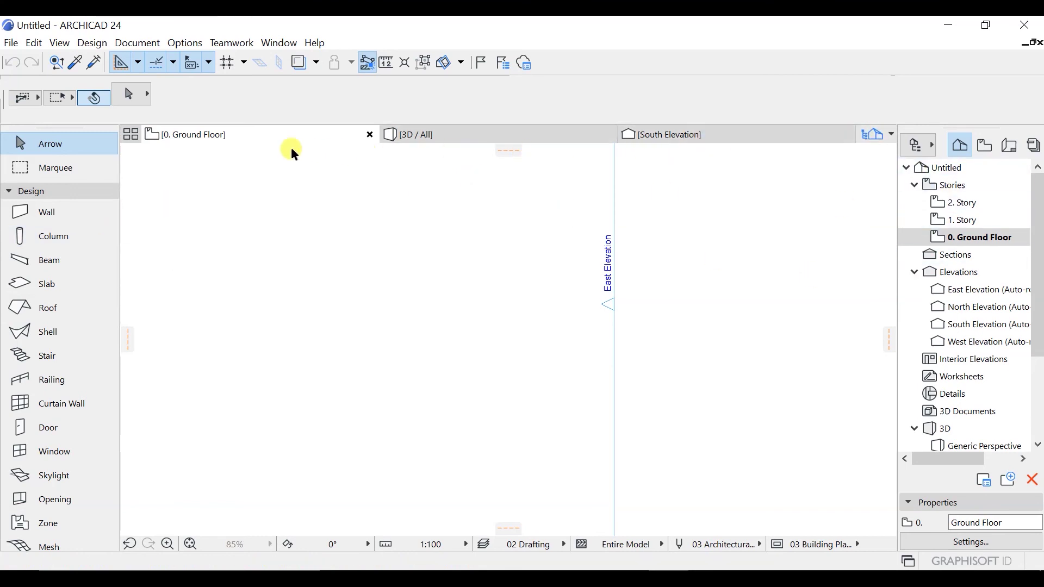
# Switch to the 3D / All tab and drag the Toolbox narrower to enlarge the view.
pyautogui.click(540, 147)
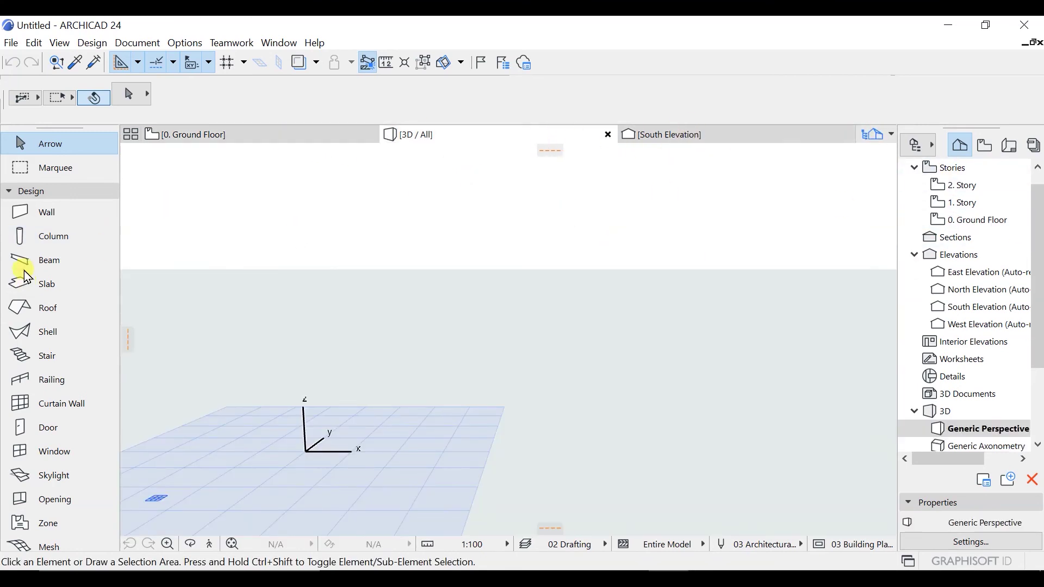
pyautogui.moveTo(112, 221); pyautogui.dragTo(74, 246)
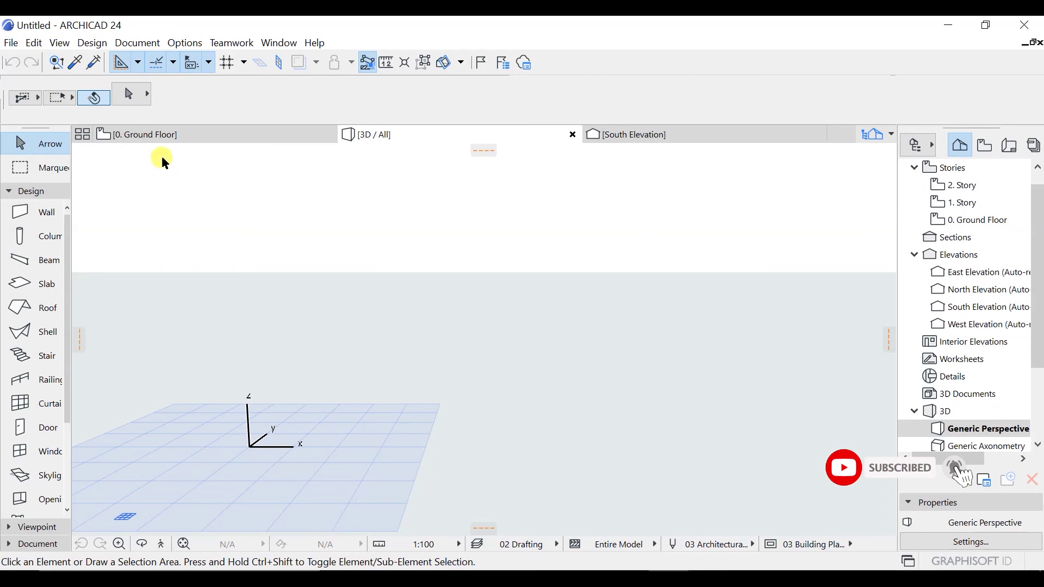
pyautogui.moveTo(196, 139)
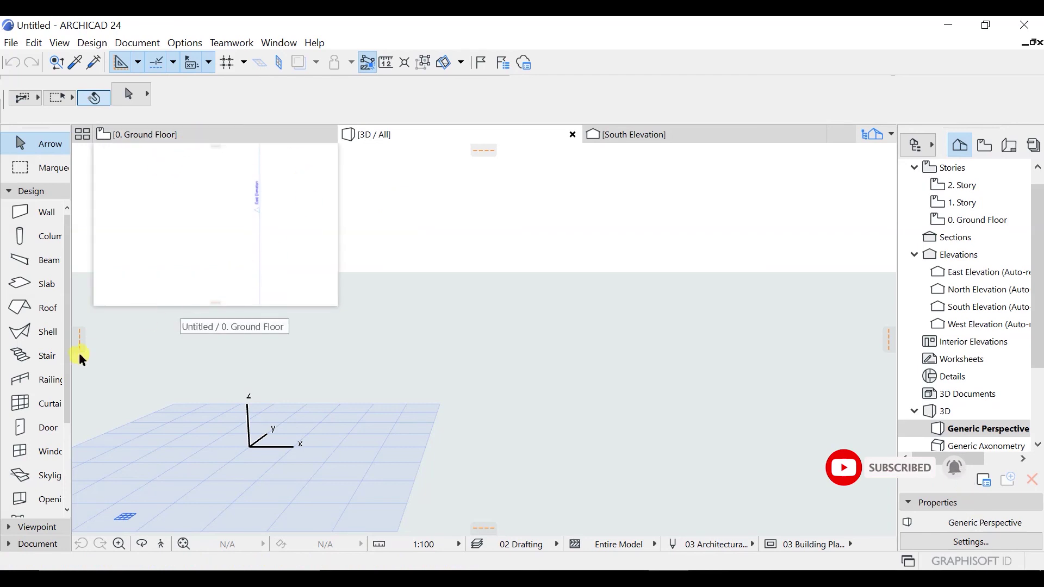
pyautogui.scroll(-5, 45, 352)
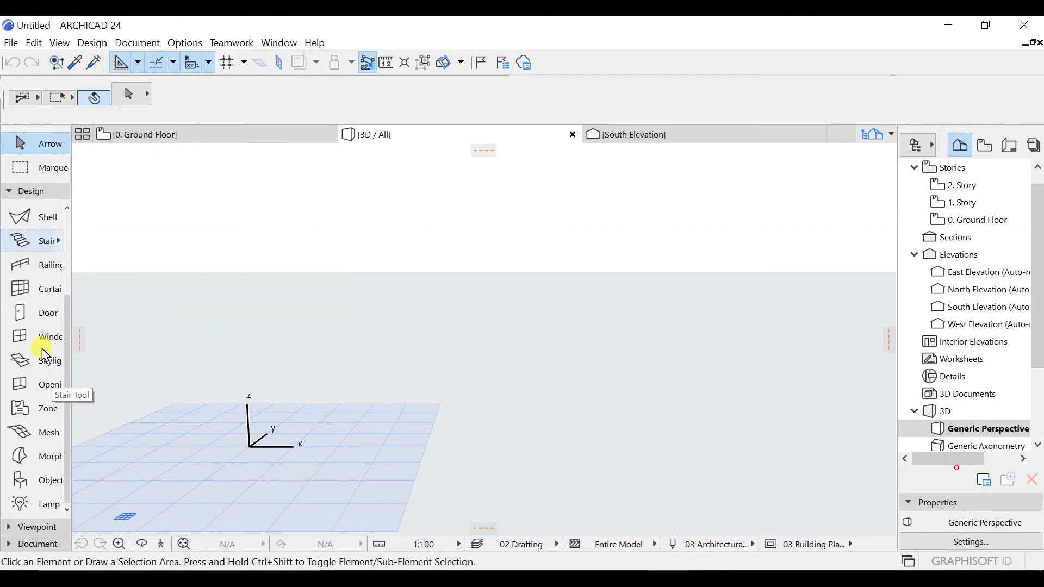